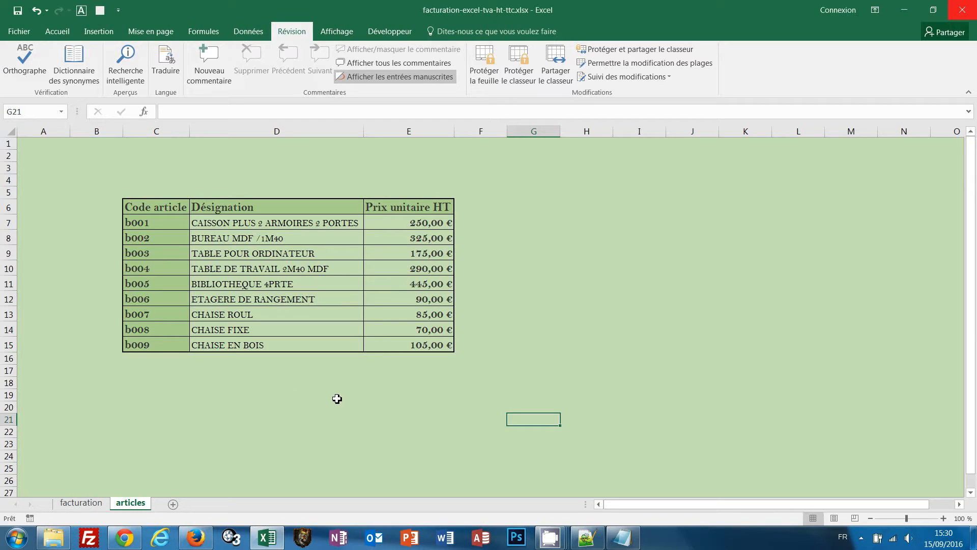
Hide the facturation worksheet so that only the articles sheet remains in view.
click(81, 503)
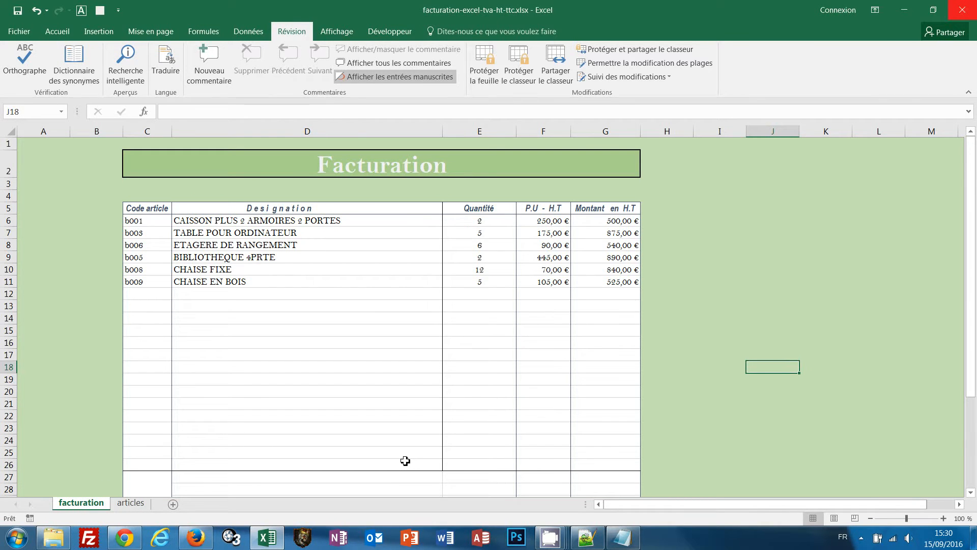
click(136, 504)
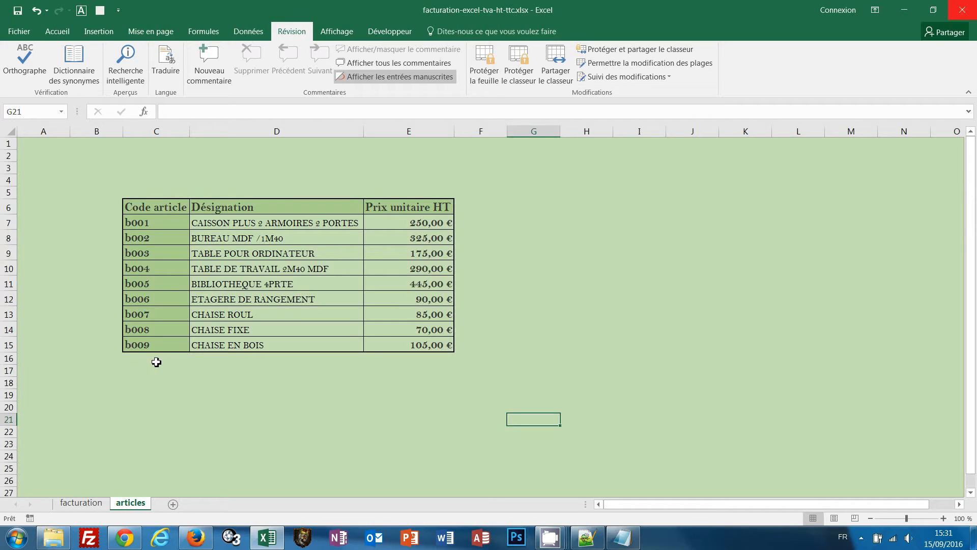
click(85, 507)
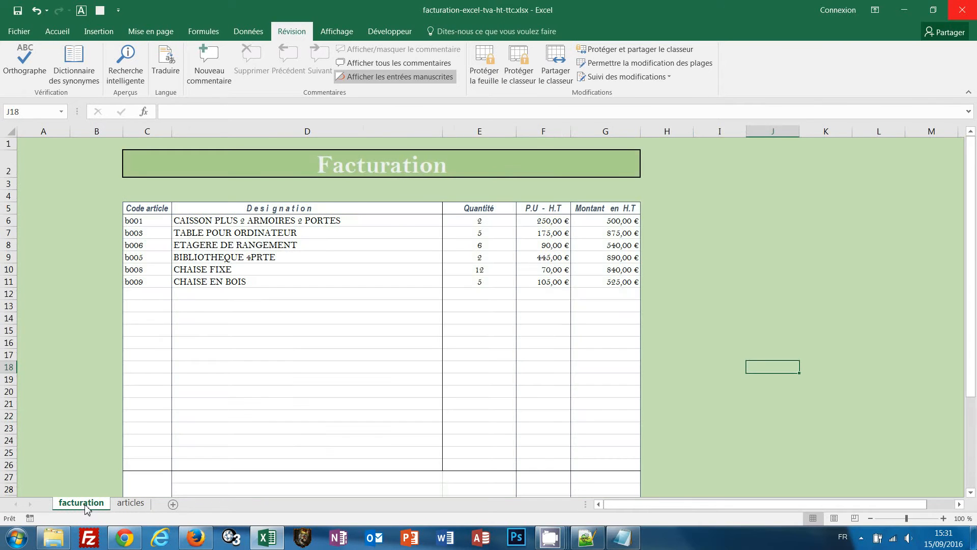
right_click(86, 508)
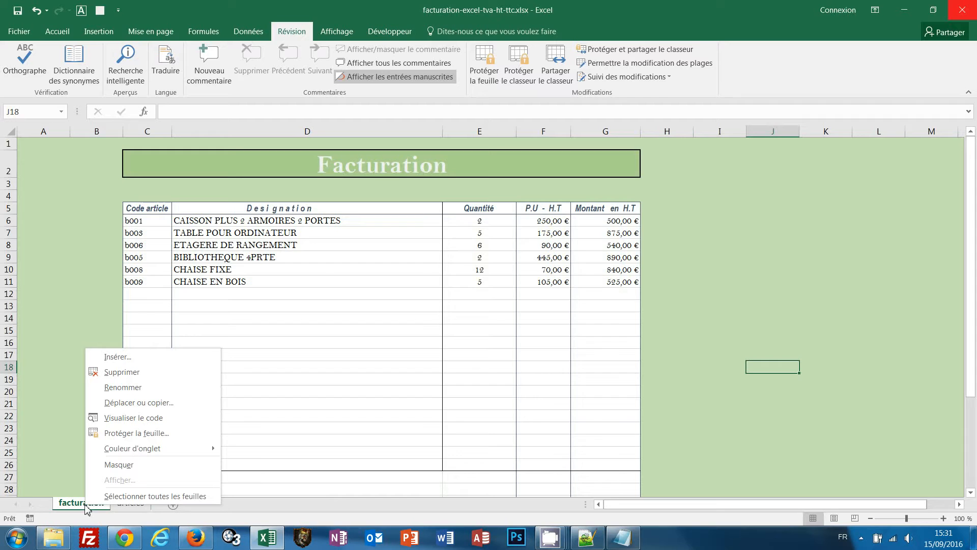
click(121, 467)
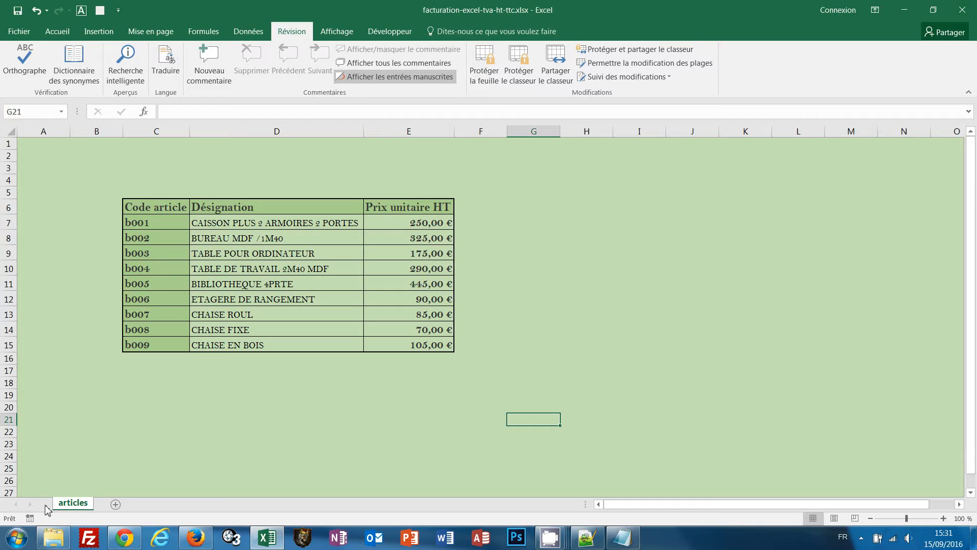
Check whether the sheet commands of articles offer a way to unhide a sheet.
right_click(68, 507)
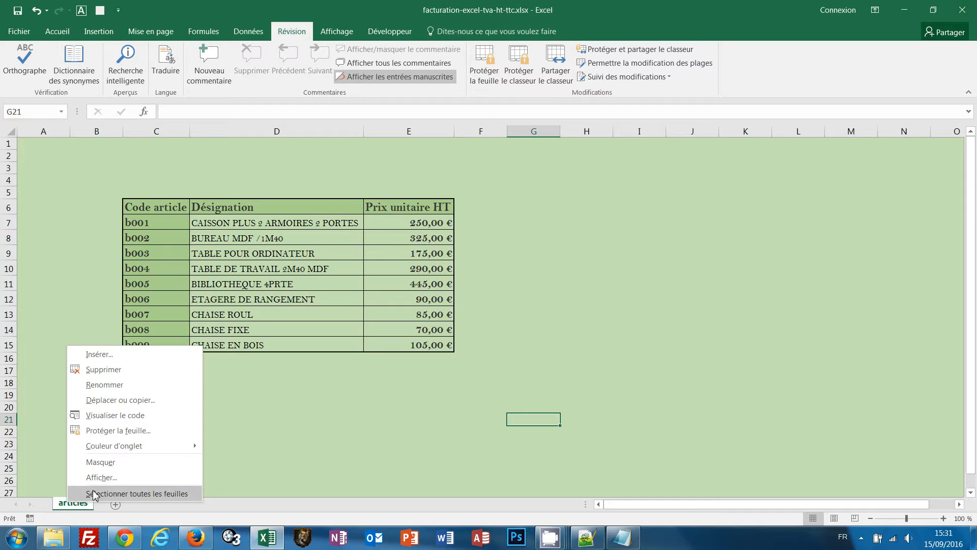
click(362, 378)
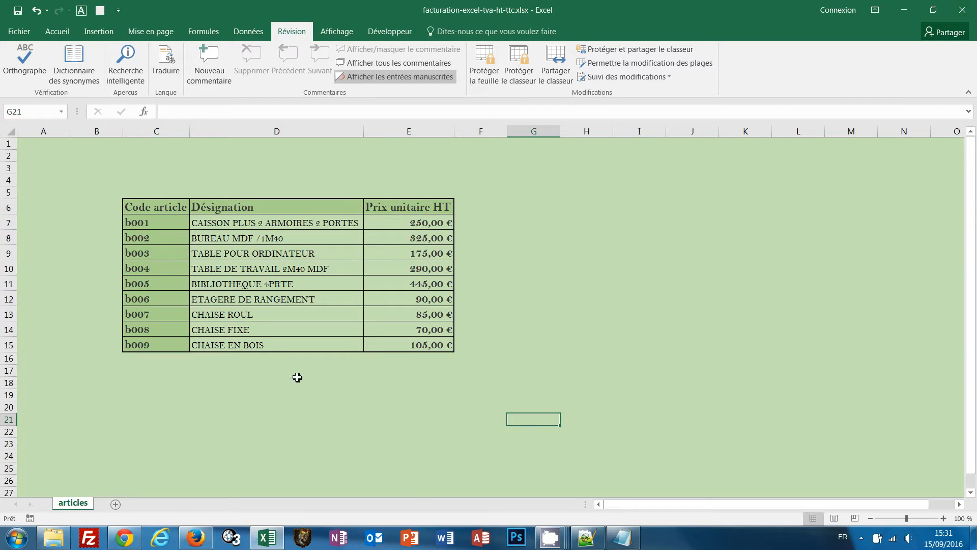
click(226, 368)
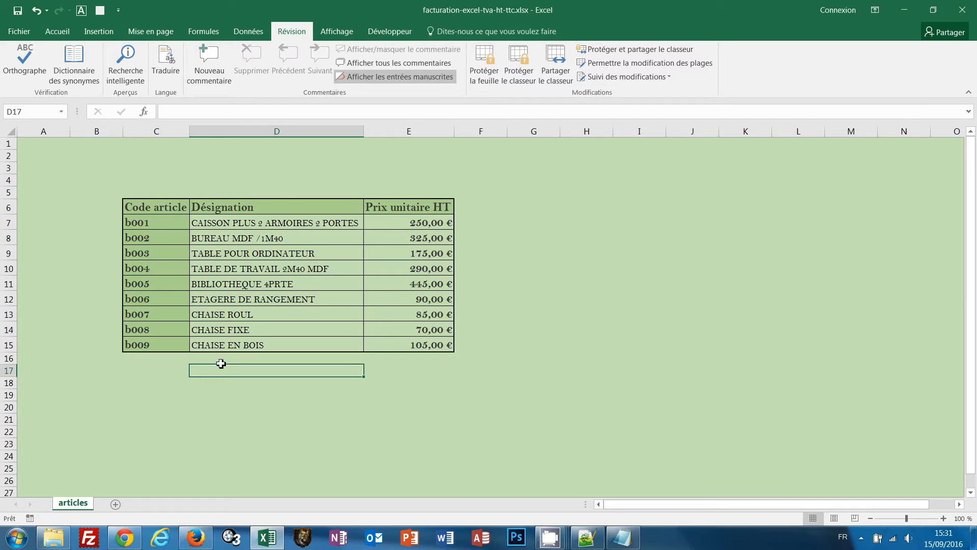
Unlock every cell of the articles sheet by turning off the Verrouillée protection setting.
click(10, 131)
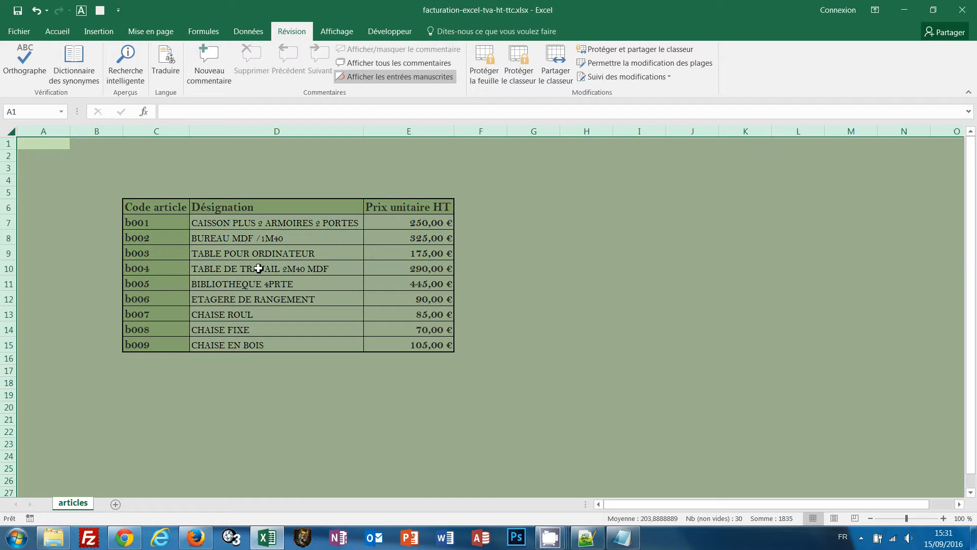
right_click(250, 182)
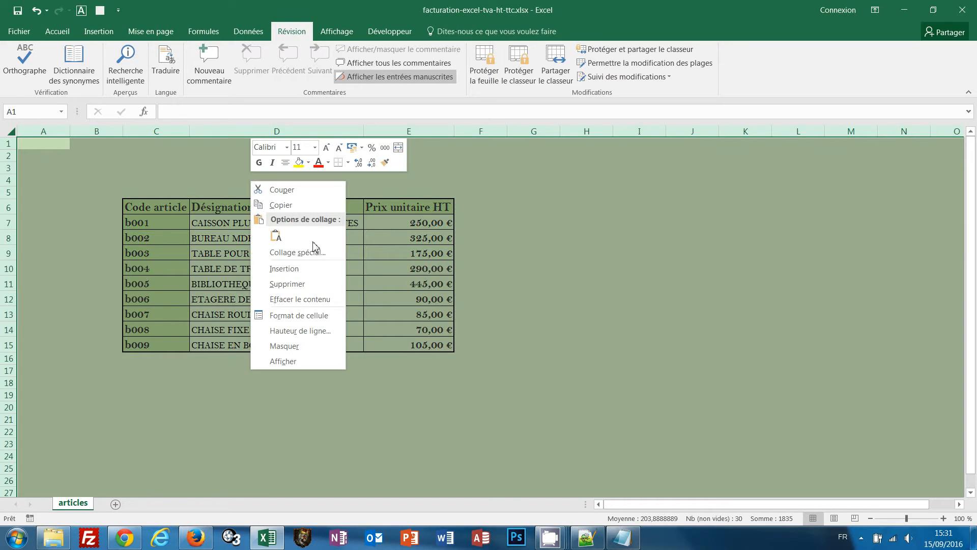
click(302, 315)
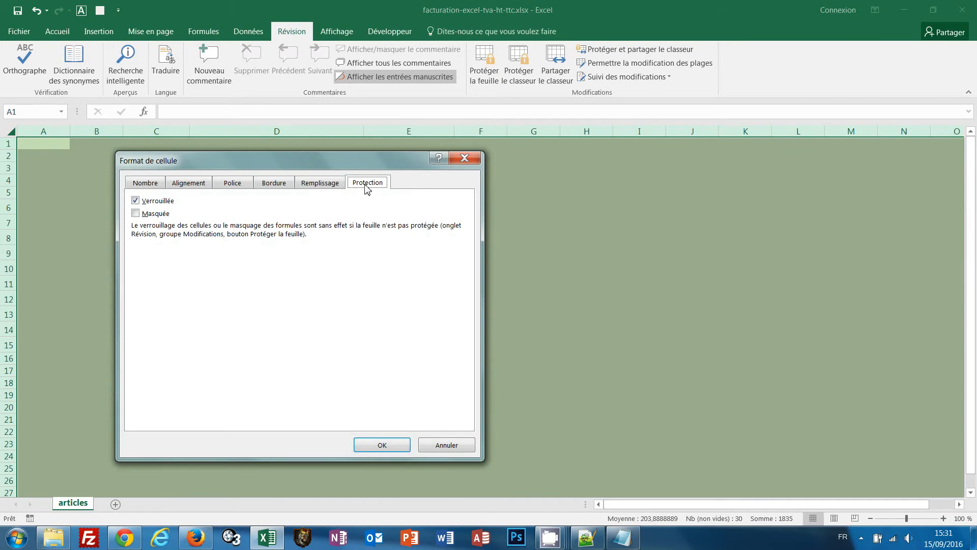
click(136, 200)
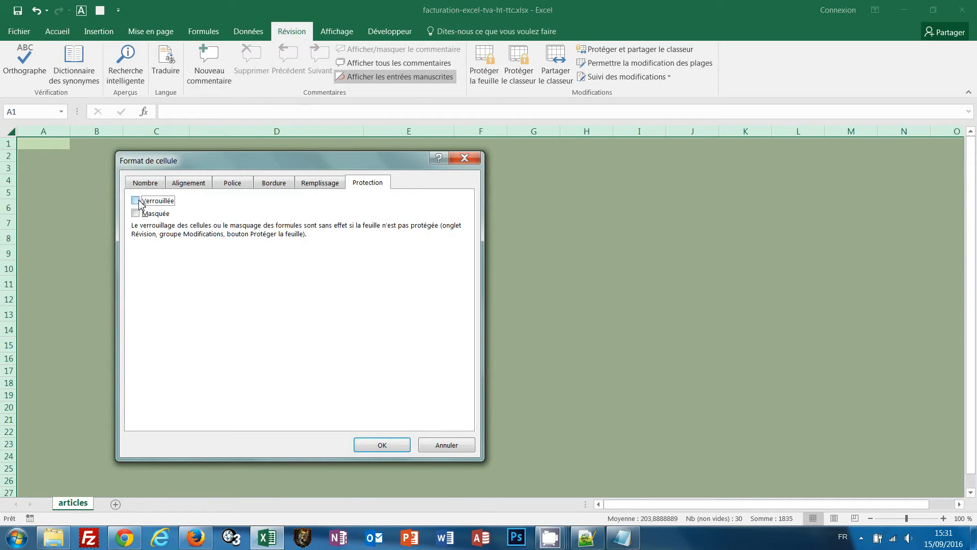
click(382, 445)
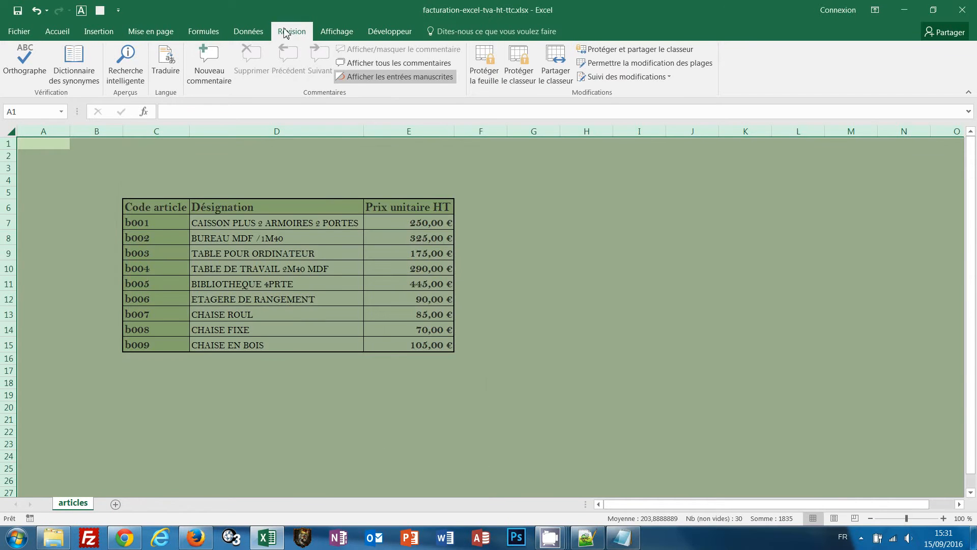
Protect the workbook's structure without a password and deselect the whole sheet.
click(519, 61)
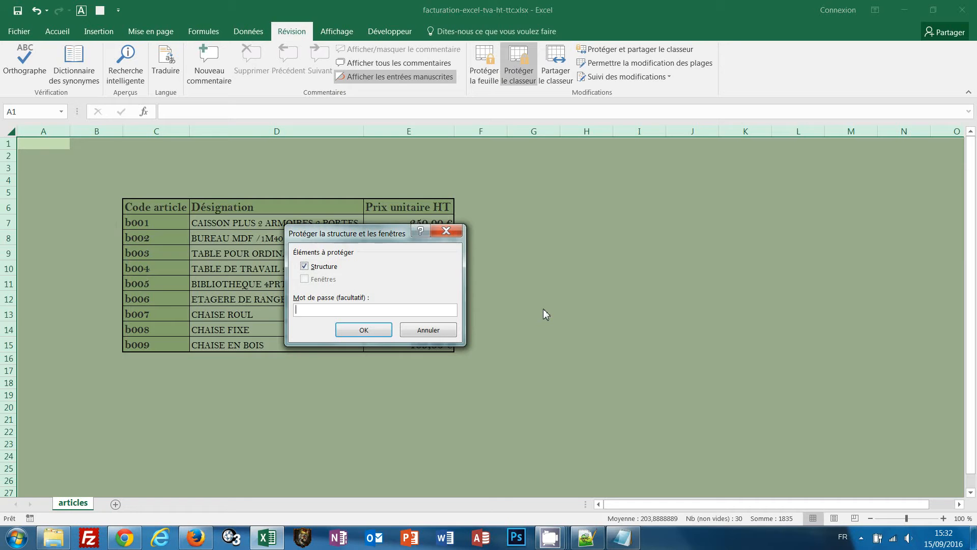
click(361, 331)
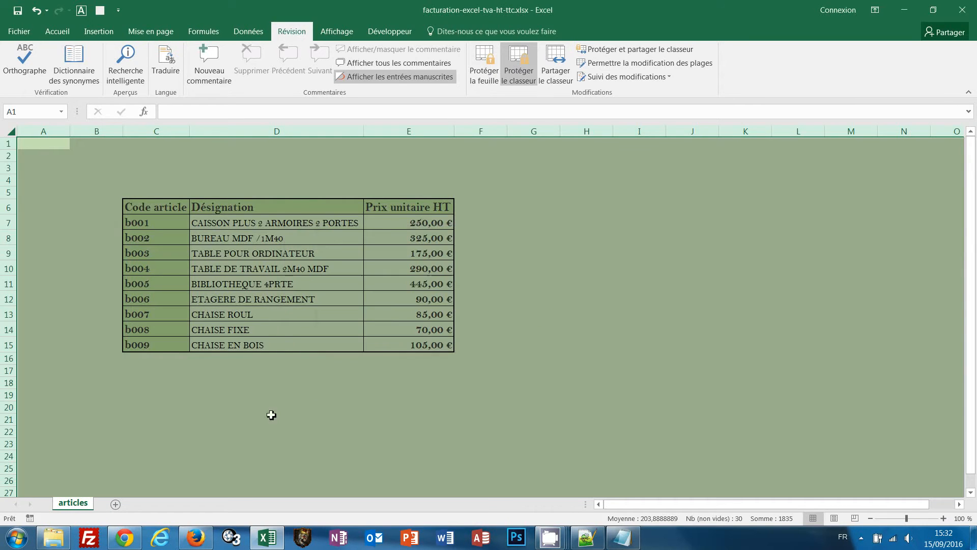
click(172, 371)
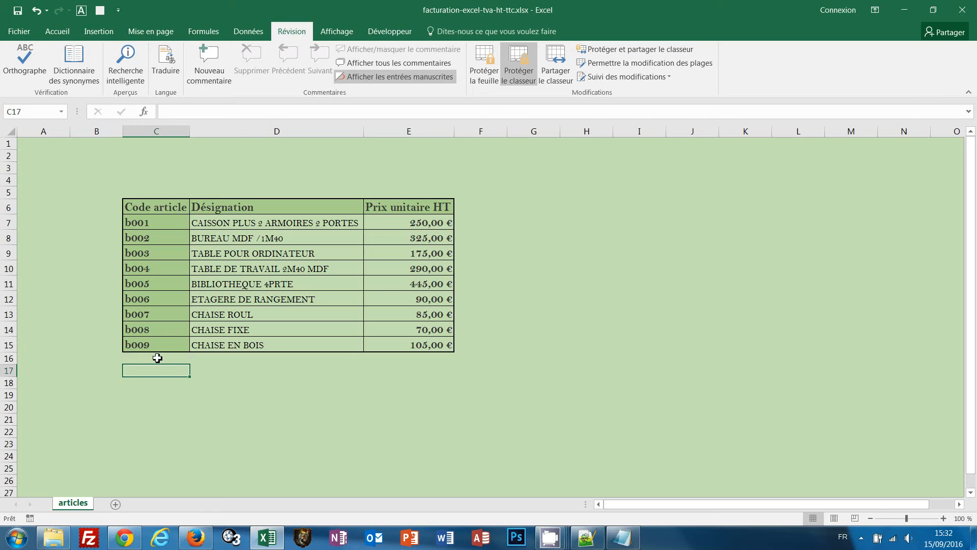
Test cell editing by entering ghgjg in C16 and trying kjjshd in D16, cancelling the second entry.
click(160, 359)
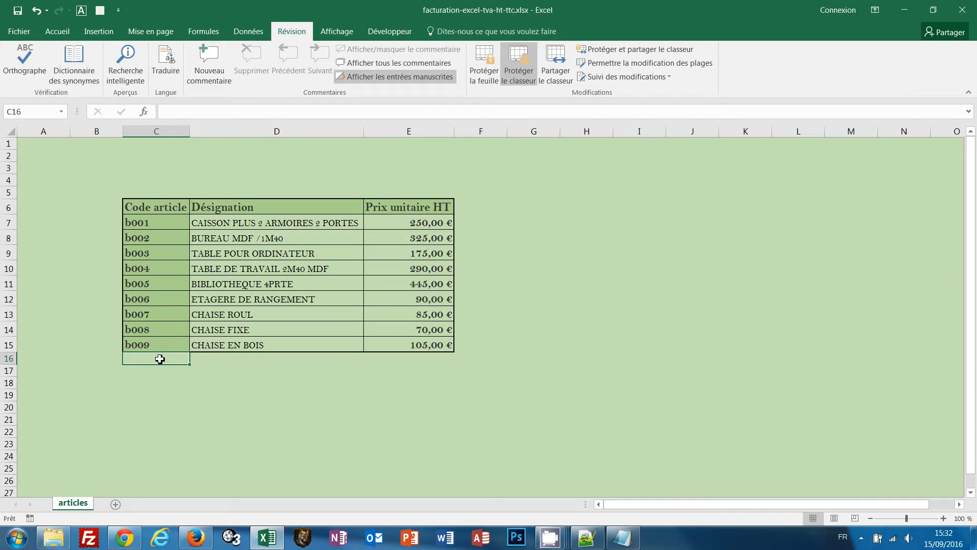
text(ghgjg)
key(Tab)
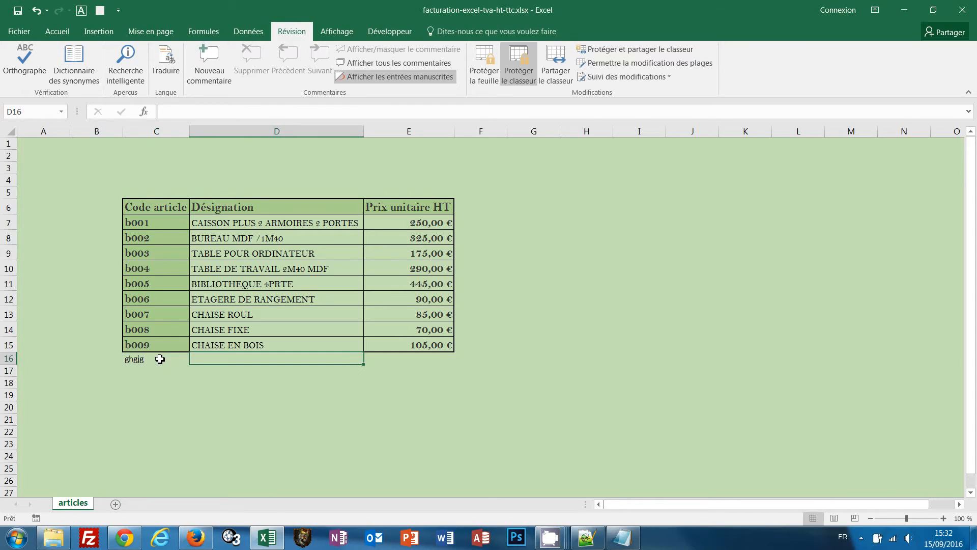
text(kjjshd)
key(Escape)
Check which sheet commands are available for articles, and clear the test text from C16.
right_click(72, 506)
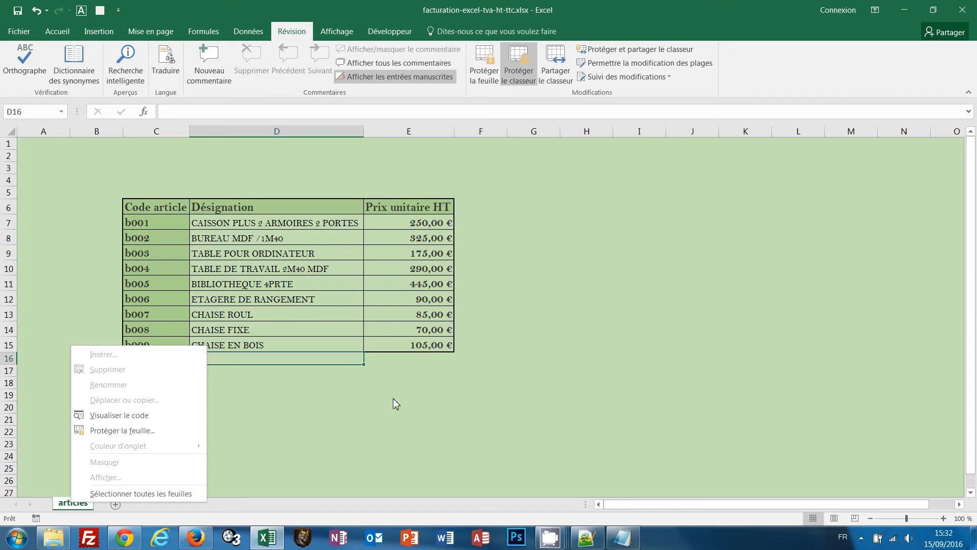
key(Escape)
click(139, 360)
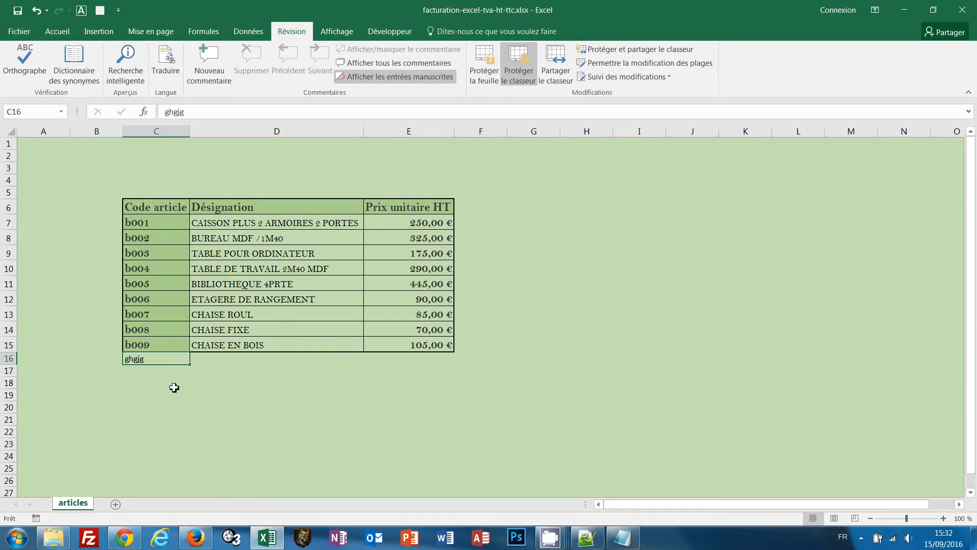
key(Delete)
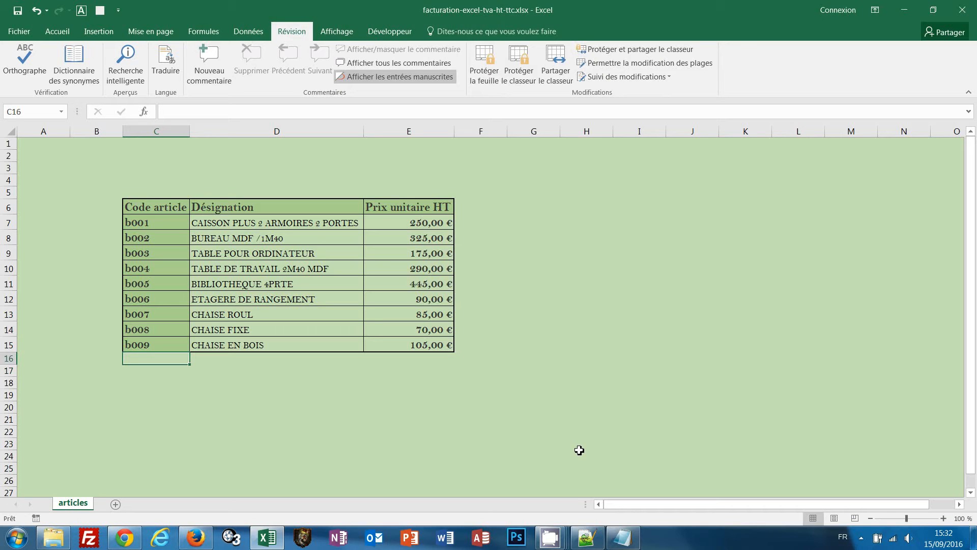
Lock all cells of the articles sheet with the Verrouillée protection setting.
click(13, 131)
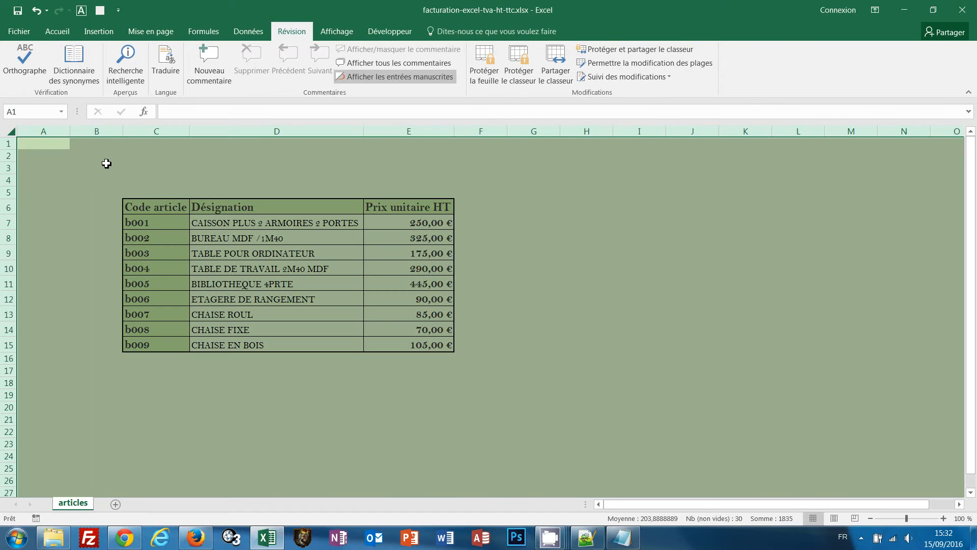
right_click(105, 162)
click(168, 297)
click(33, 179)
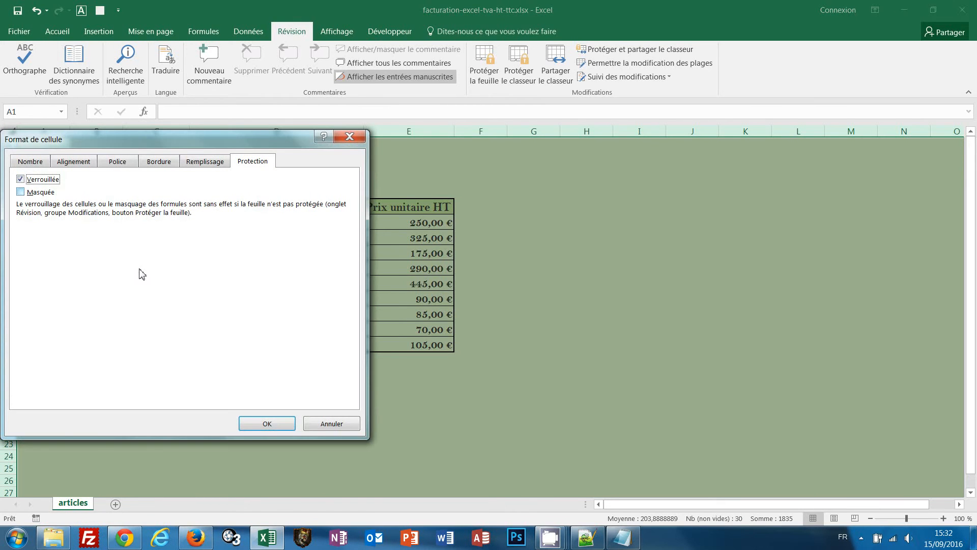
click(264, 424)
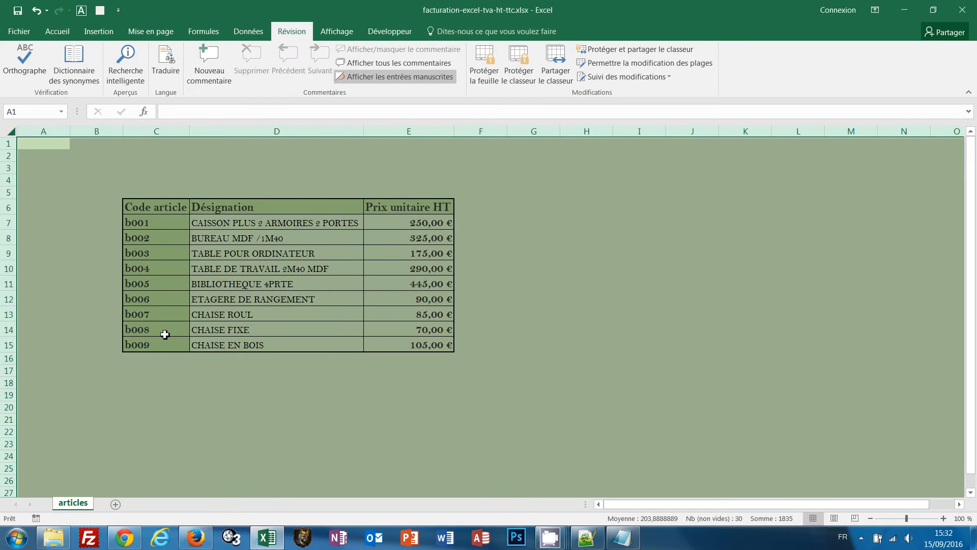
click(147, 396)
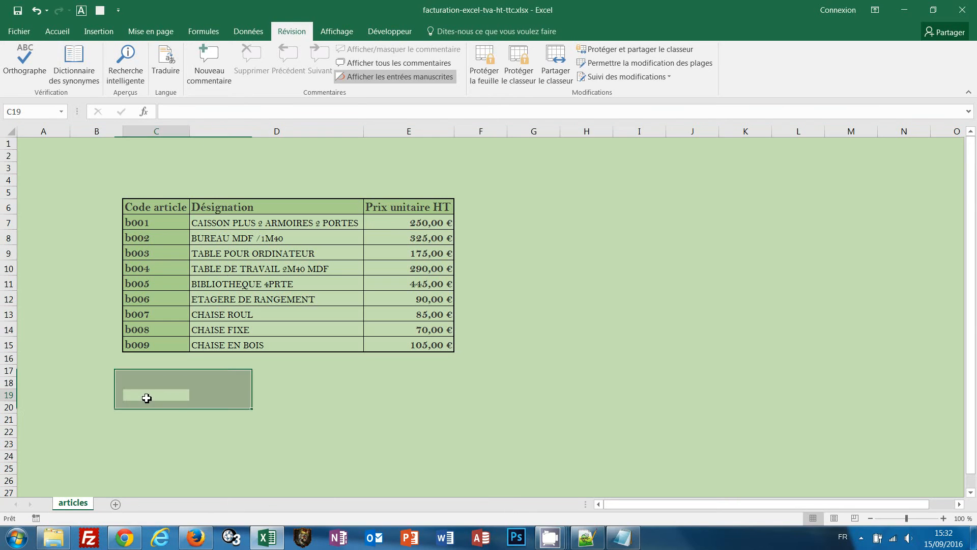
Hide rows 13 to 15, which hold articles b007 to b009.
drag(9, 314, 15, 342)
right_click(10, 316)
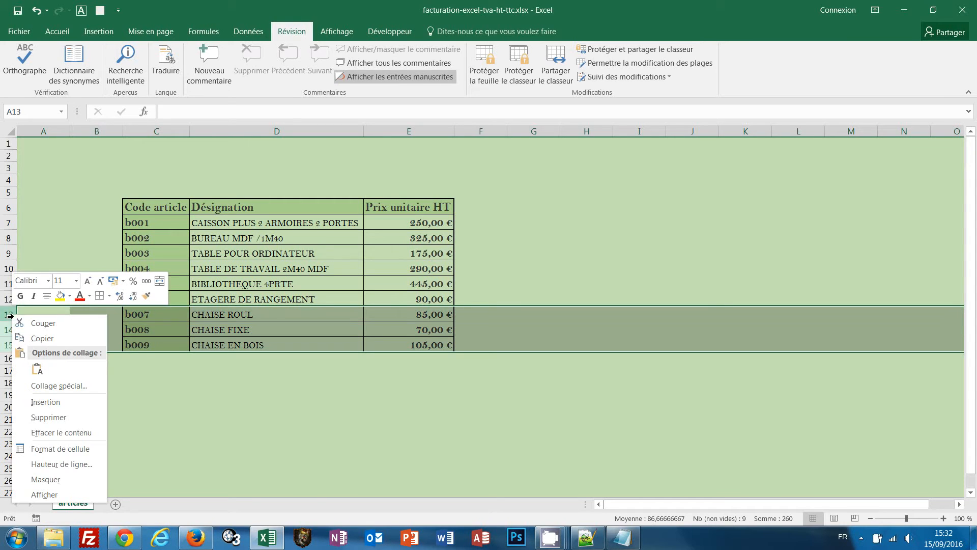
click(61, 479)
click(233, 395)
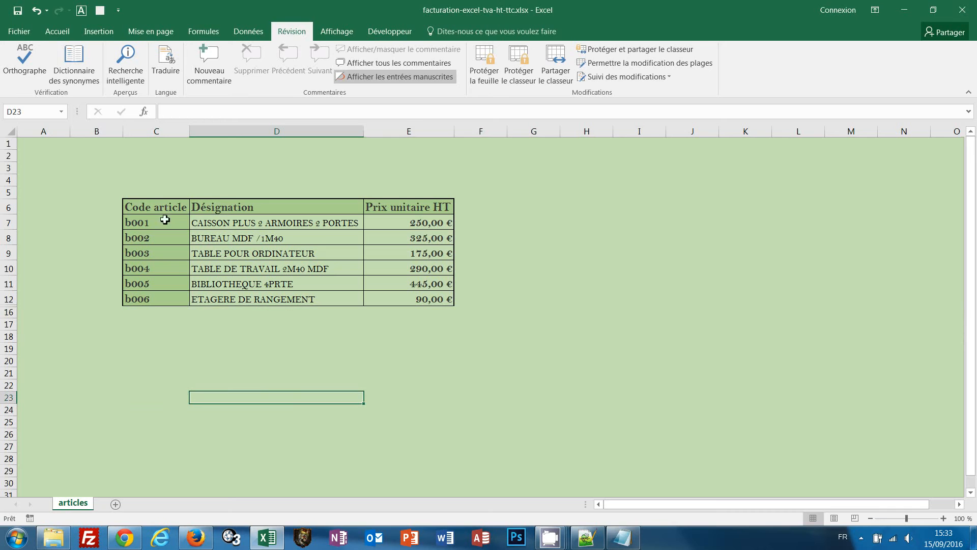
Unlock only the visible article table in C6:E12 by turning off its Verrouillée setting.
drag(146, 206, 430, 302)
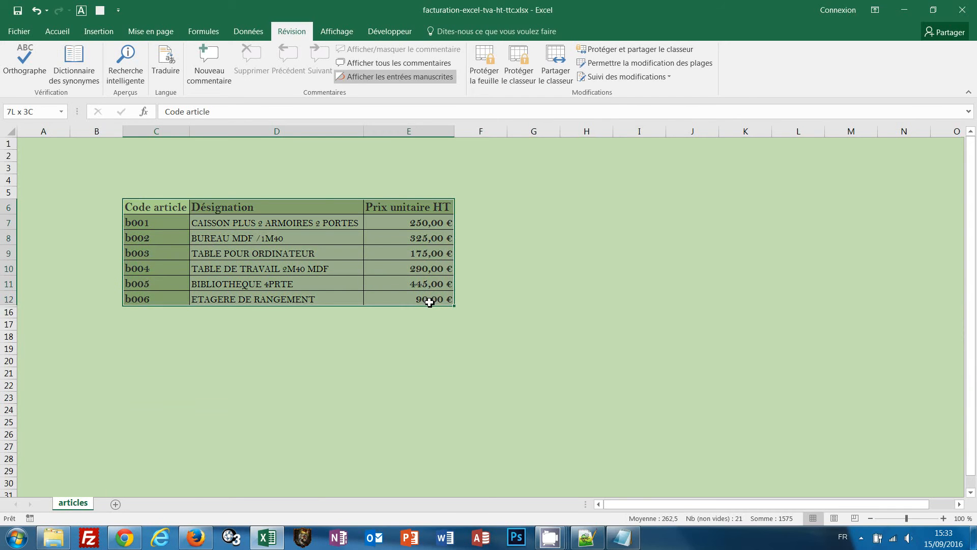
right_click(390, 249)
click(439, 461)
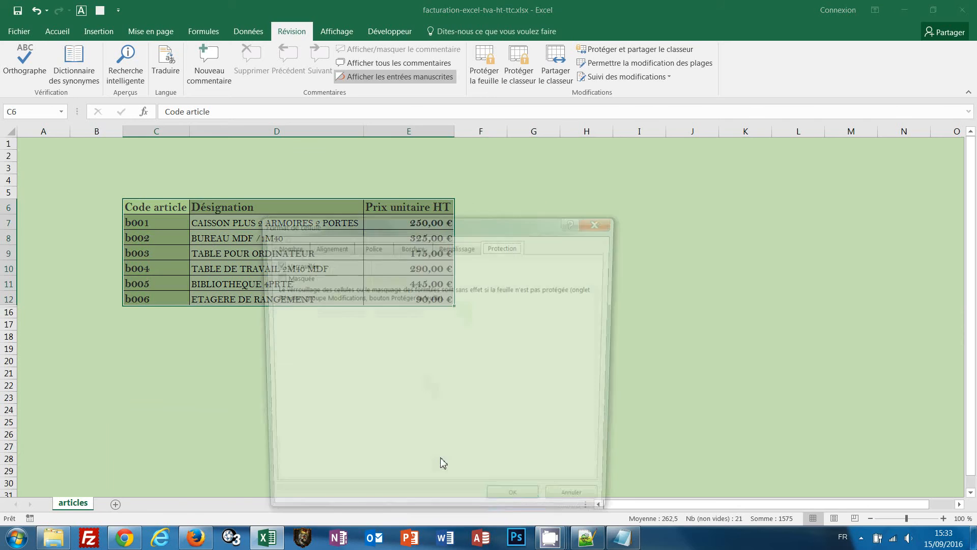
click(273, 264)
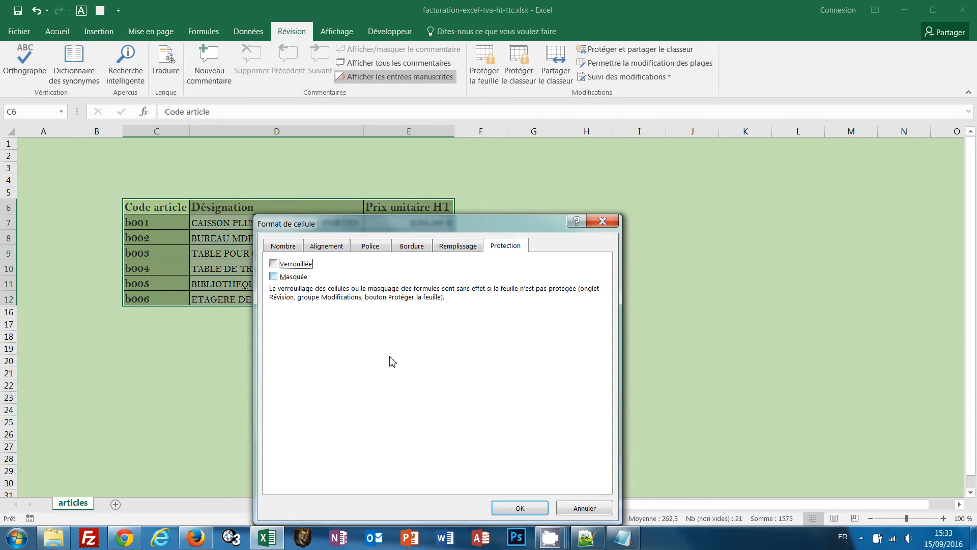
click(520, 508)
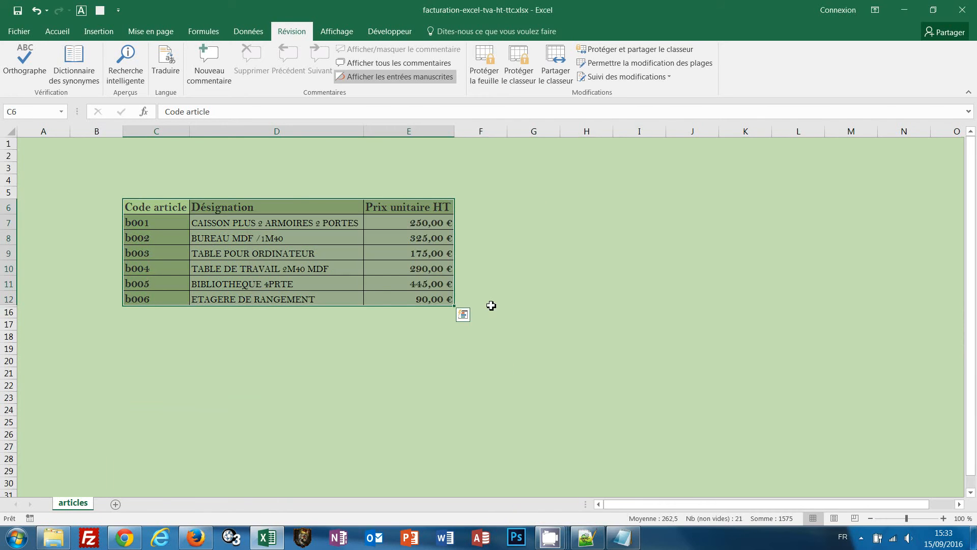
Protect the articles sheet without a password, allowing users to select locked and unlocked cells and insert rows.
click(490, 301)
click(486, 78)
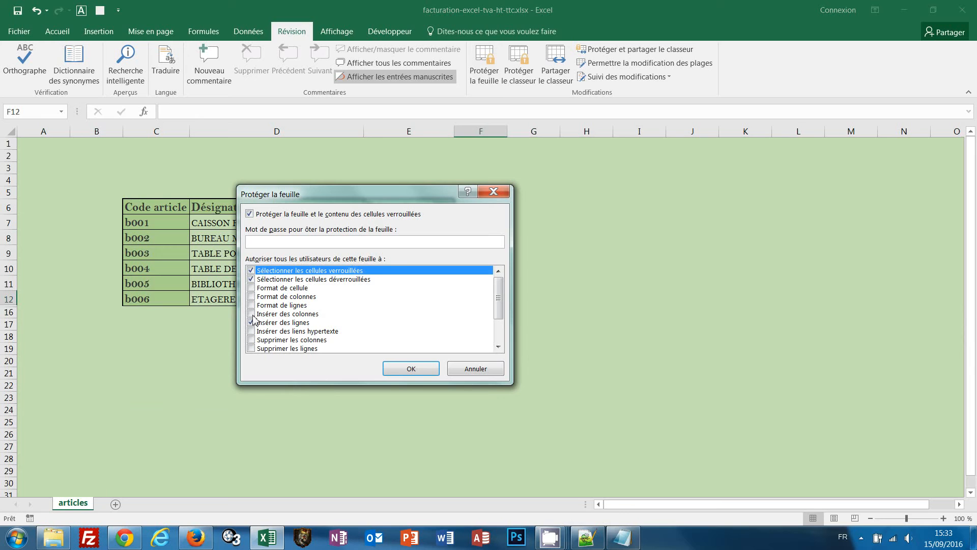
click(395, 371)
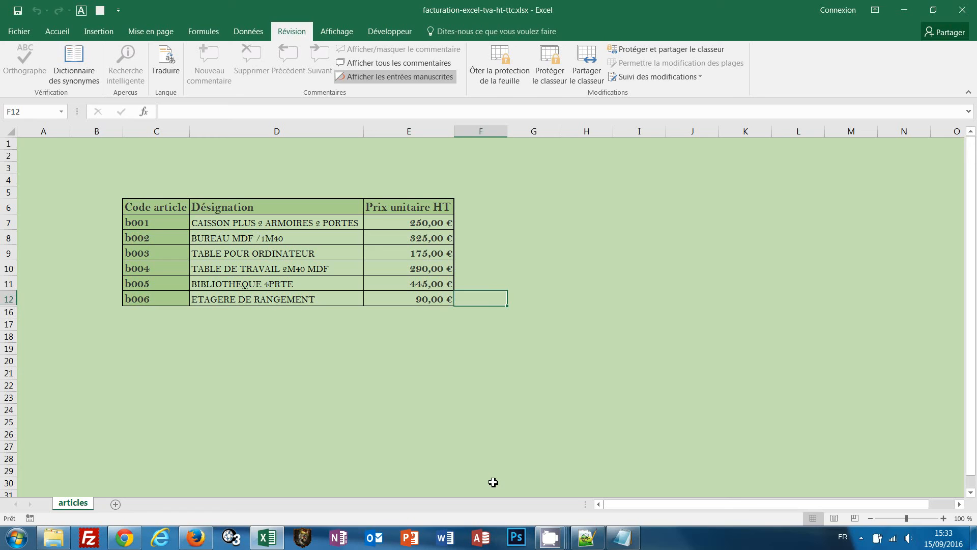
Test editing an unlocked cell by replacing the designation of article b004 in D10 with hghg.
click(232, 268)
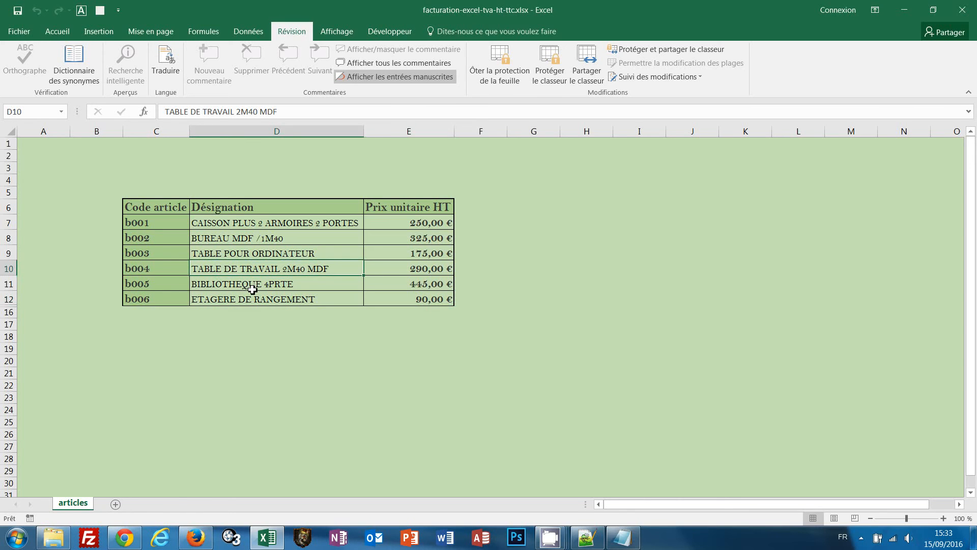
text(hghg)
key(Tab)
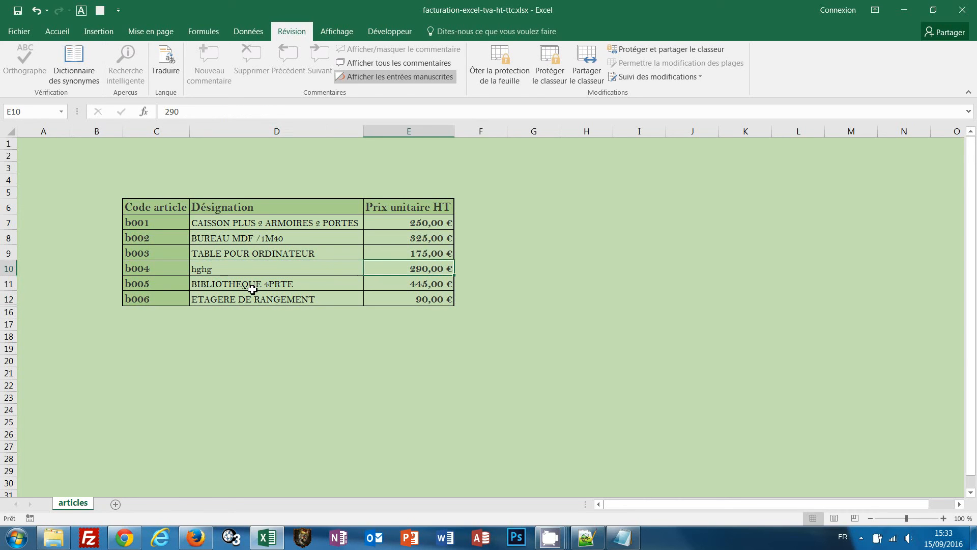
Select rows 12 to 16 and check whether the hidden rows between them can be unhidden on the protected sheet.
key(Left)
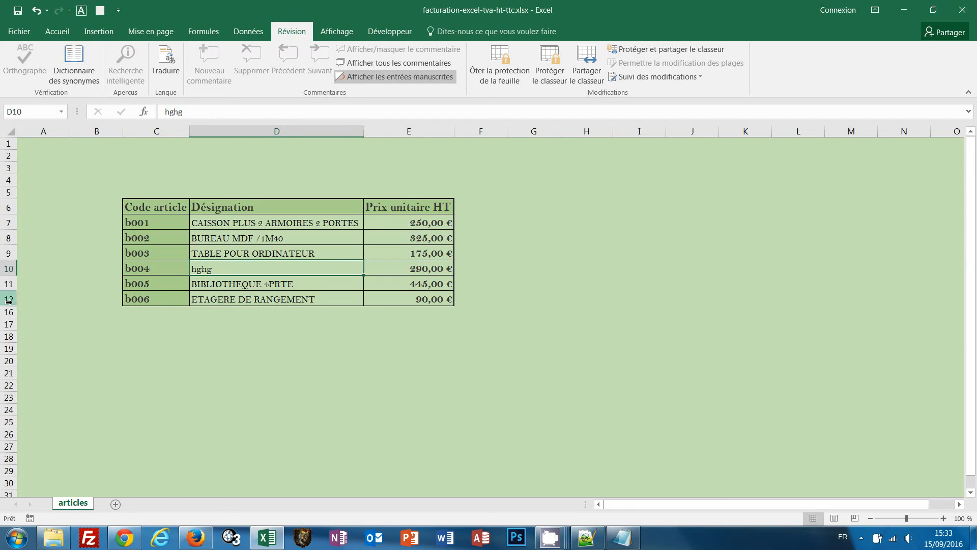
drag(9, 302, 10, 304)
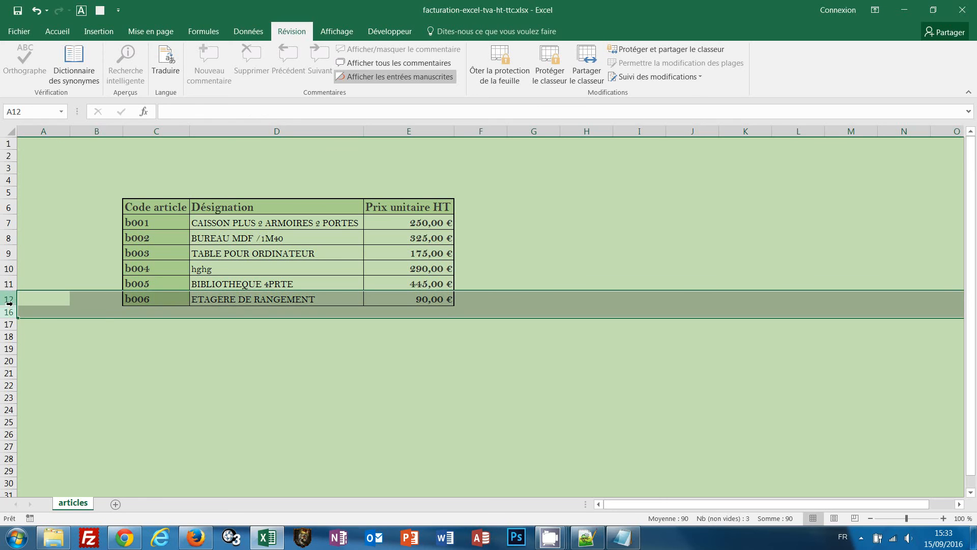
right_click(9, 304)
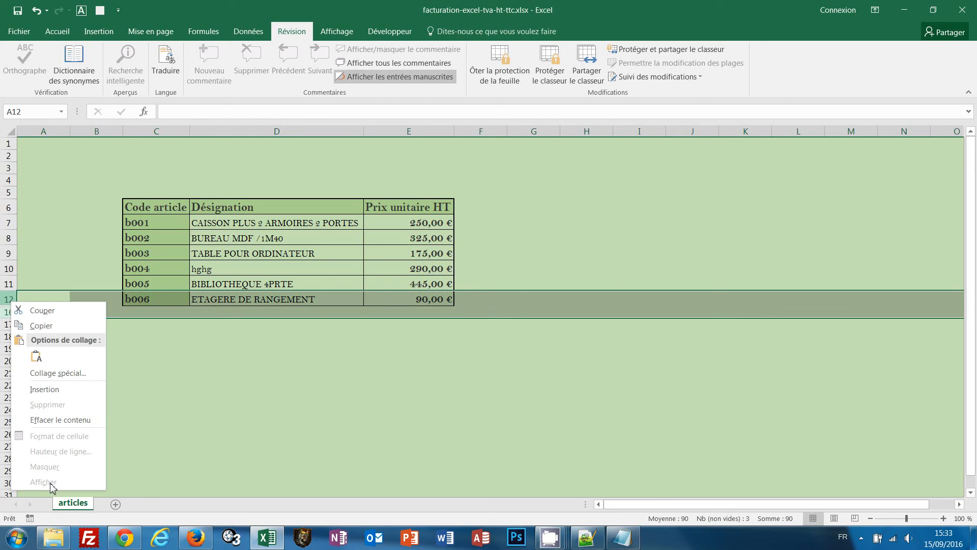
click(407, 373)
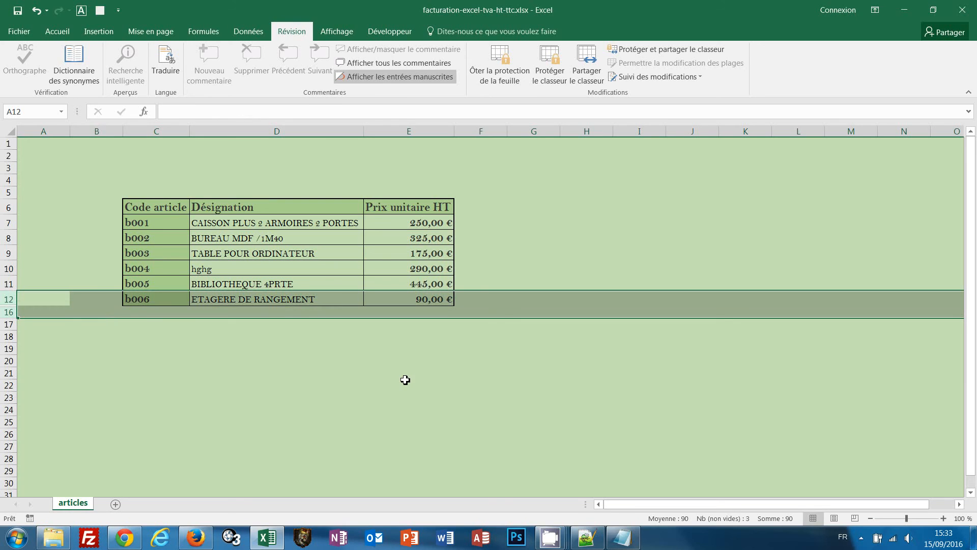
click(234, 269)
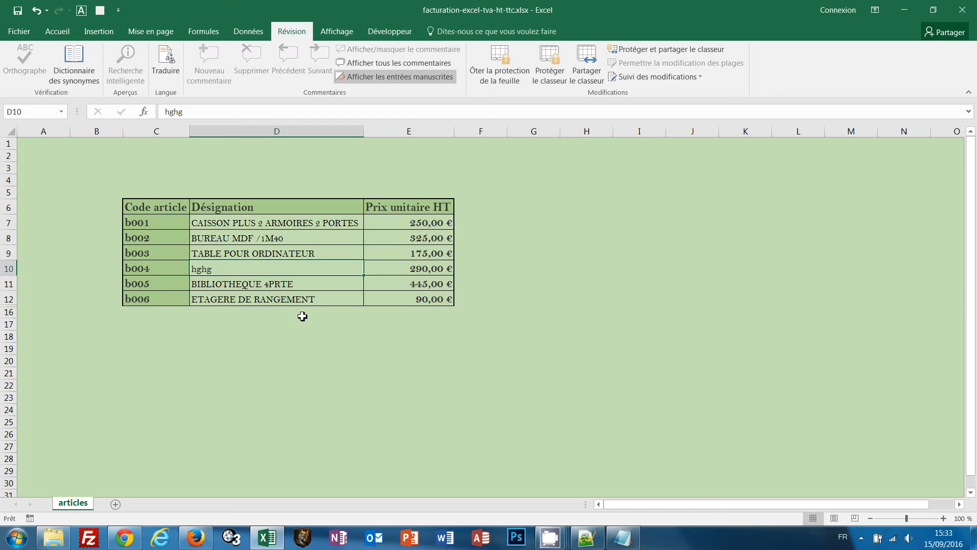
Examine the workbook's options for sharing with people and saving to OneDrive, and return to the articles sheet without saving.
click(20, 32)
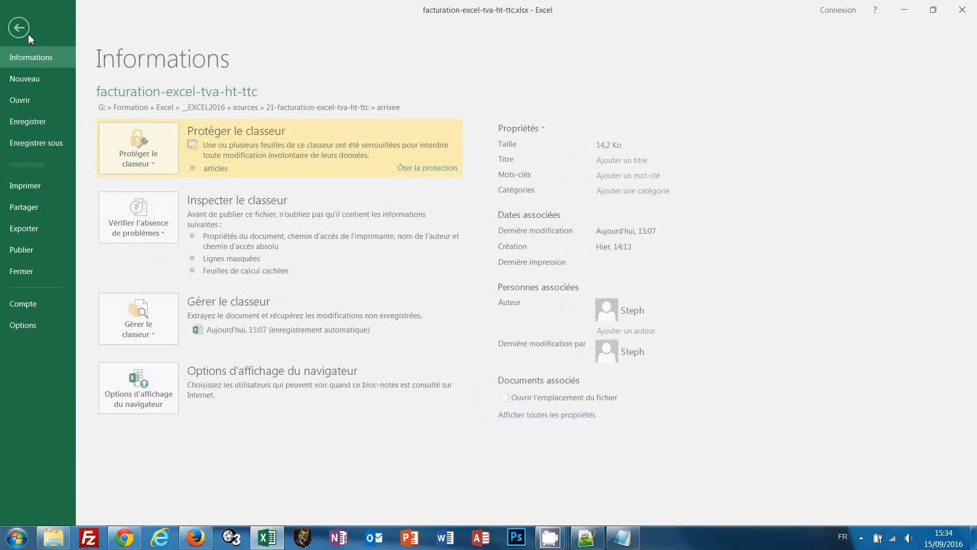
click(28, 208)
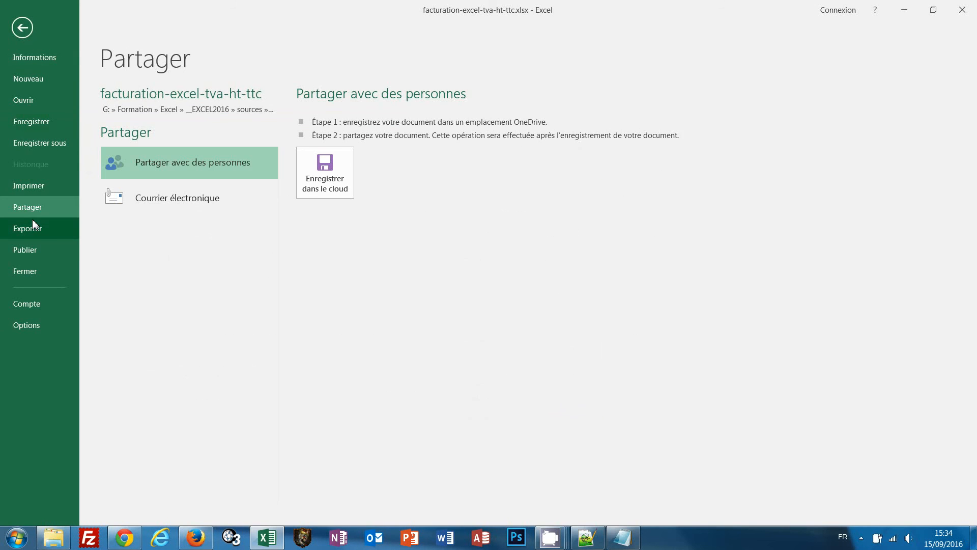
click(342, 187)
click(163, 100)
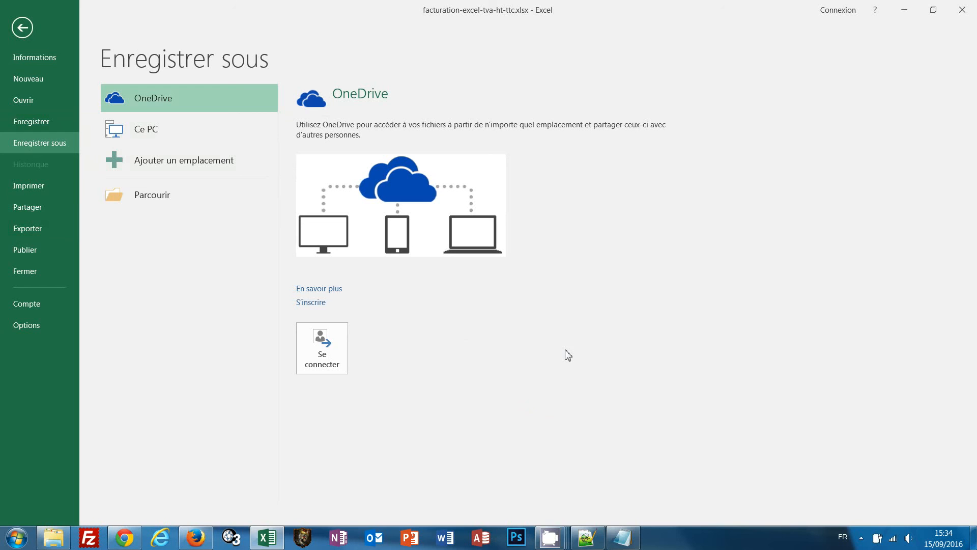
click(21, 28)
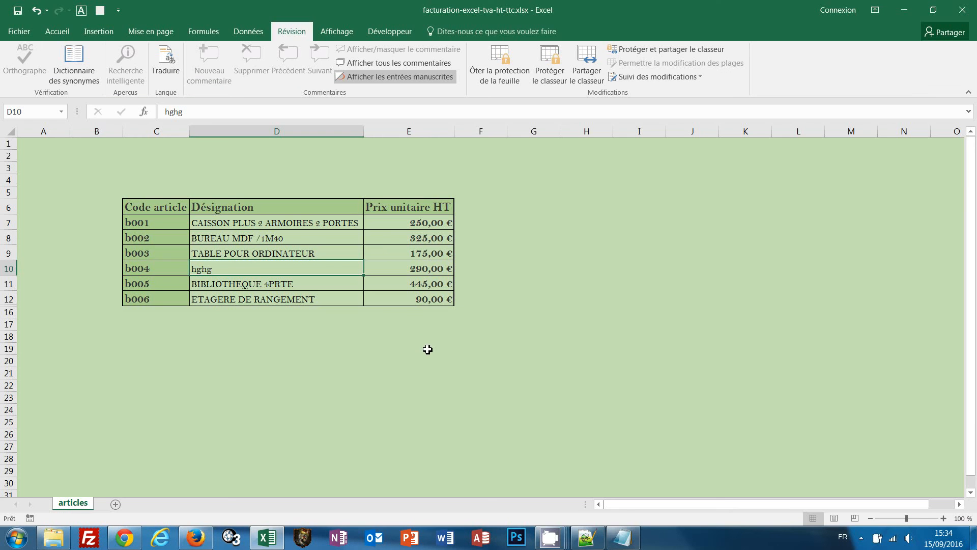